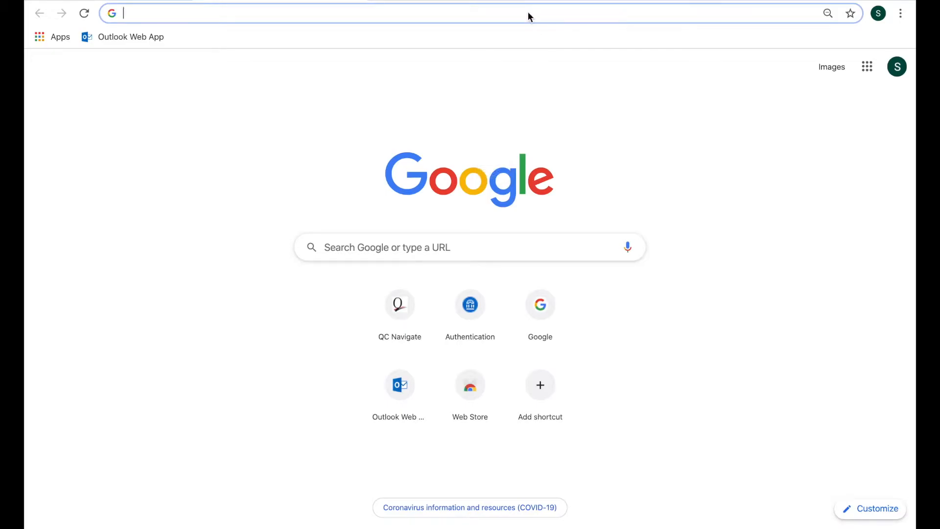
{"action": "type", "text": "navigate."}
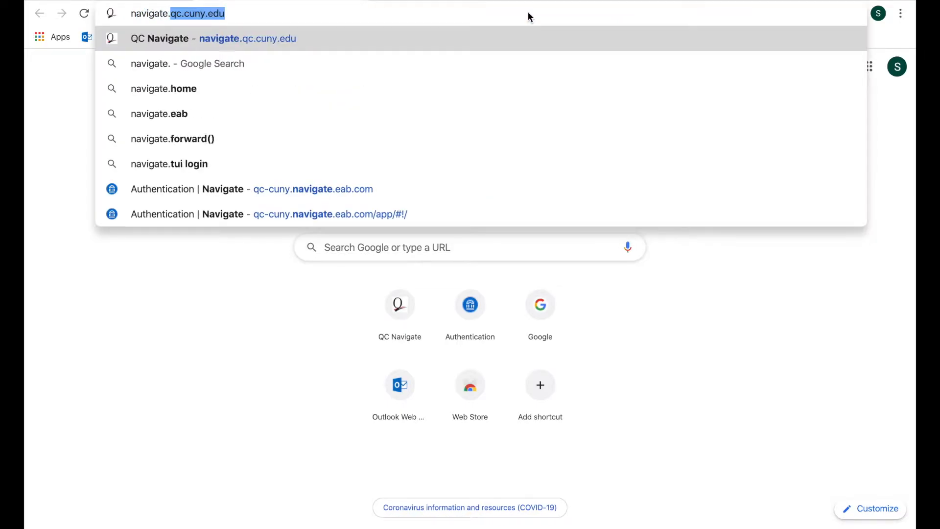
{"action": "type", "text": "qc.cuny.e"}
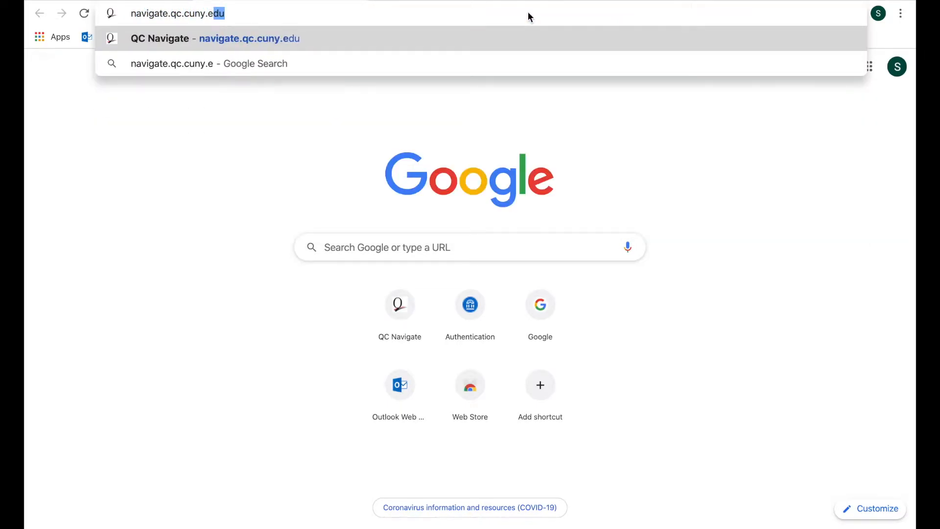
{"action": "type", "text": "du"}
Load the QC Navigate homepage at navigate.qc.cuny.edu in Chrome
{"action": "key", "text": "Return"}
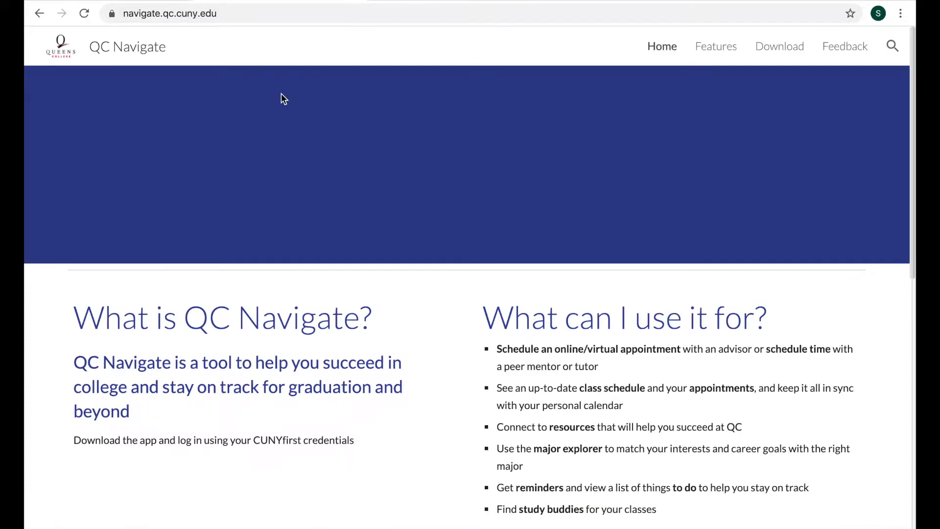
{"action": "scroll", "coordinate": [25, 231], "scroll_direction": "down", "scroll_amount": 2}
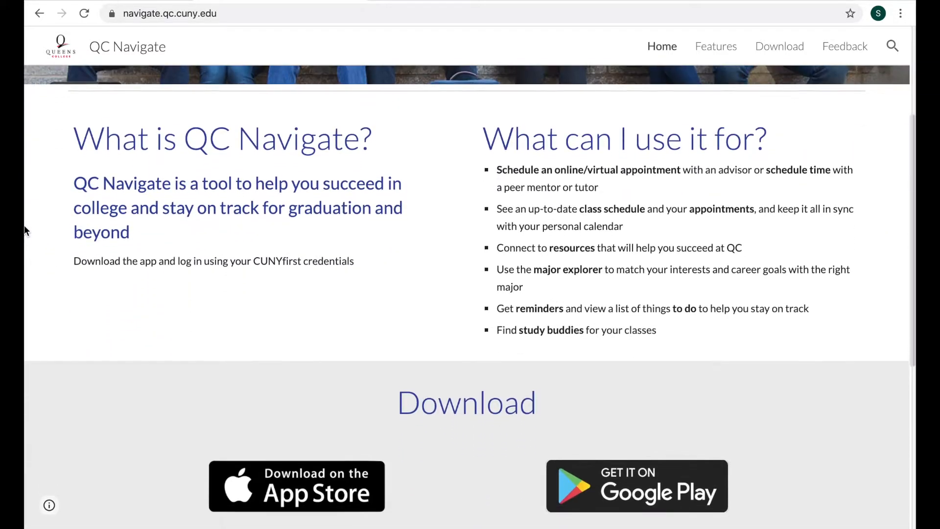
{"action": "scroll", "coordinate": [26, 228], "scroll_direction": "down", "scroll_amount": 3}
{"action": "scroll", "coordinate": [25, 227], "scroll_direction": "down", "scroll_amount": 1}
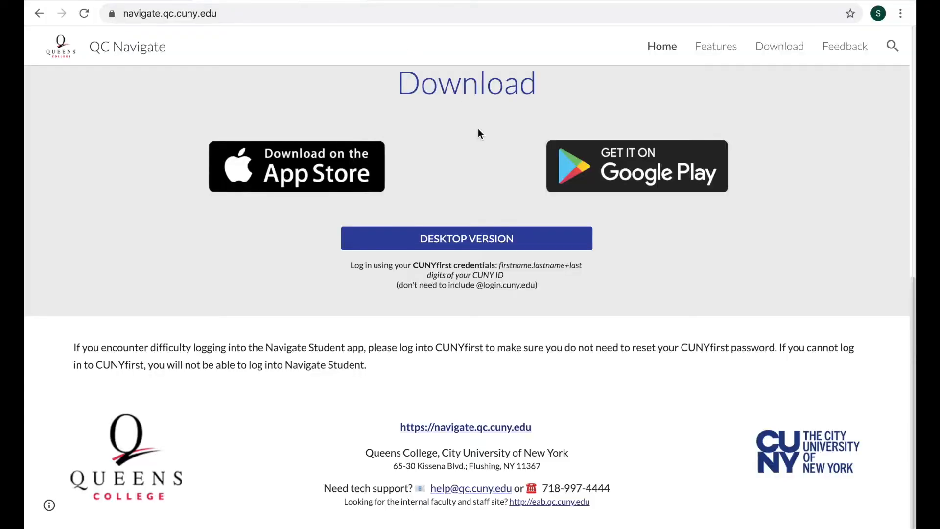
{"action": "scroll", "coordinate": [489, 324], "scroll_direction": "up", "scroll_amount": 5}
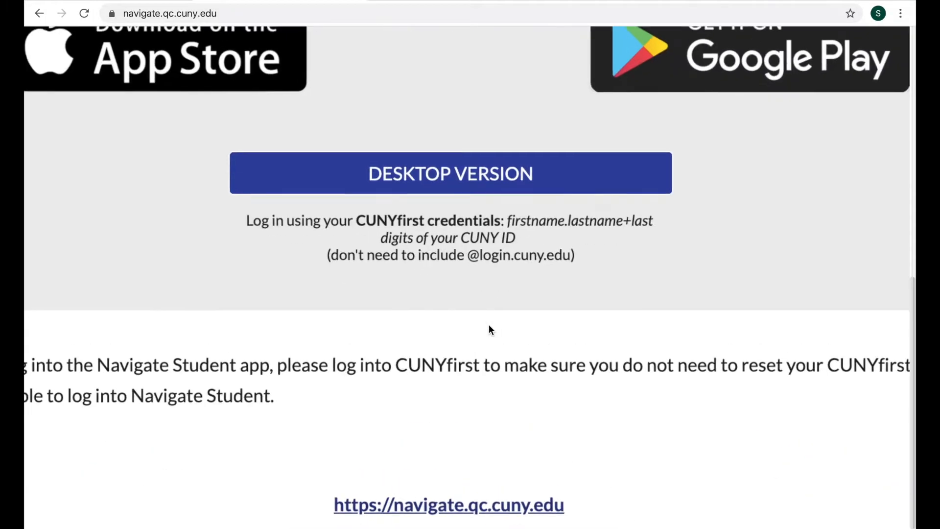
{"action": "scroll", "coordinate": [489, 324], "scroll_direction": "up", "scroll_amount": 3}
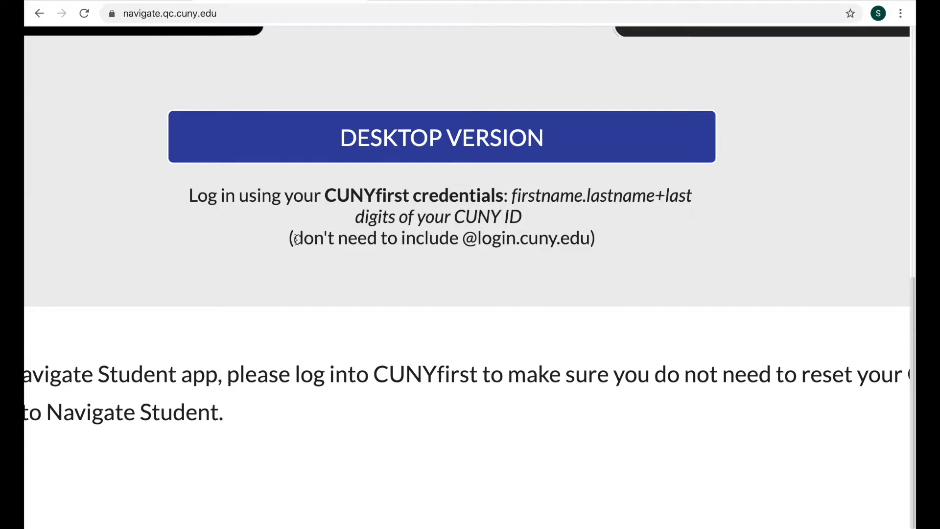
Note the login-suffix hint and enter the Desktop Version to reach the CUNY login page
{"action": "left_click_drag", "start_coordinate": [294, 239], "coordinate": [608, 252]}
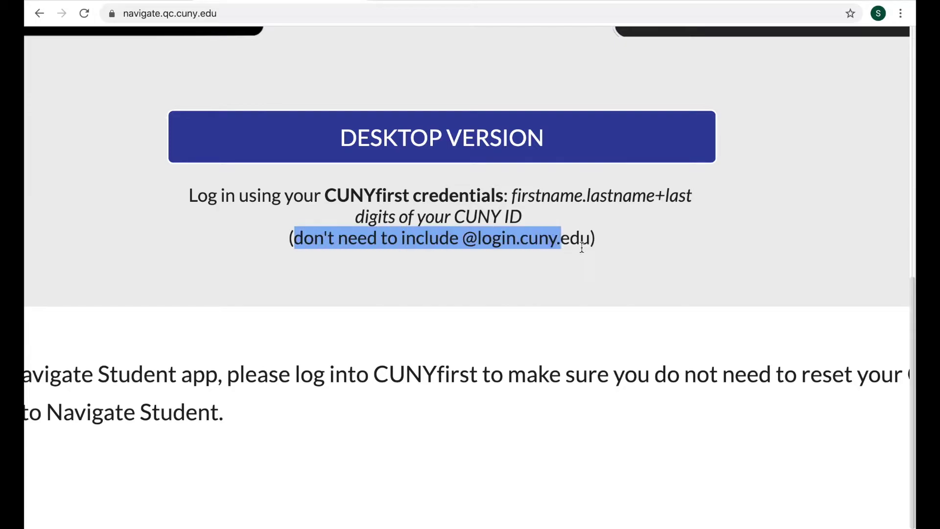
{"action": "left_click", "coordinate": [608, 252]}
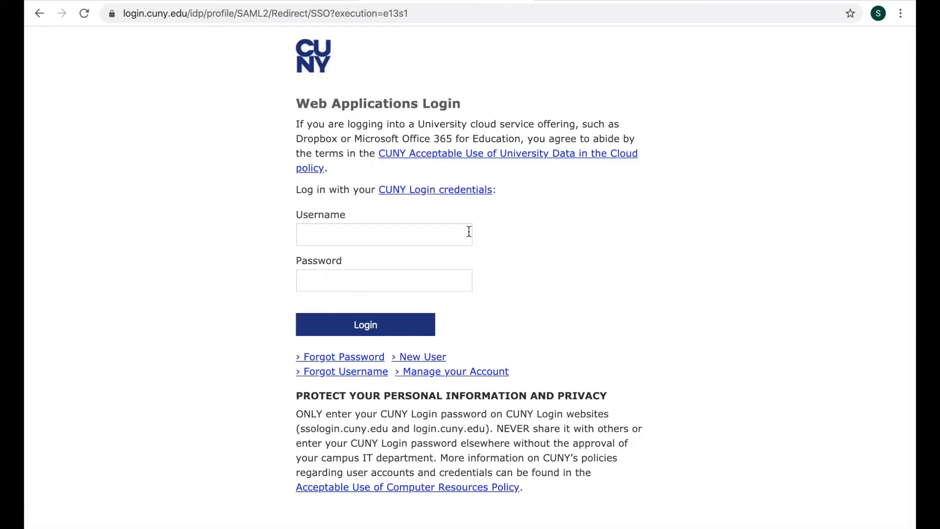
Enter the CUNY username and password and log in to the student Home dashboard
{"action": "left_click", "coordinate": [468, 231]}
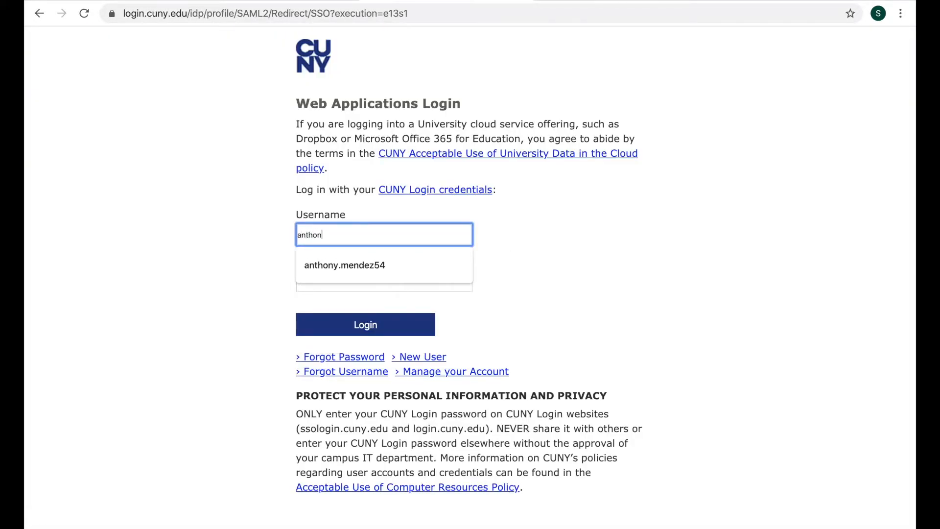
{"action": "left_click", "coordinate": [460, 274]}
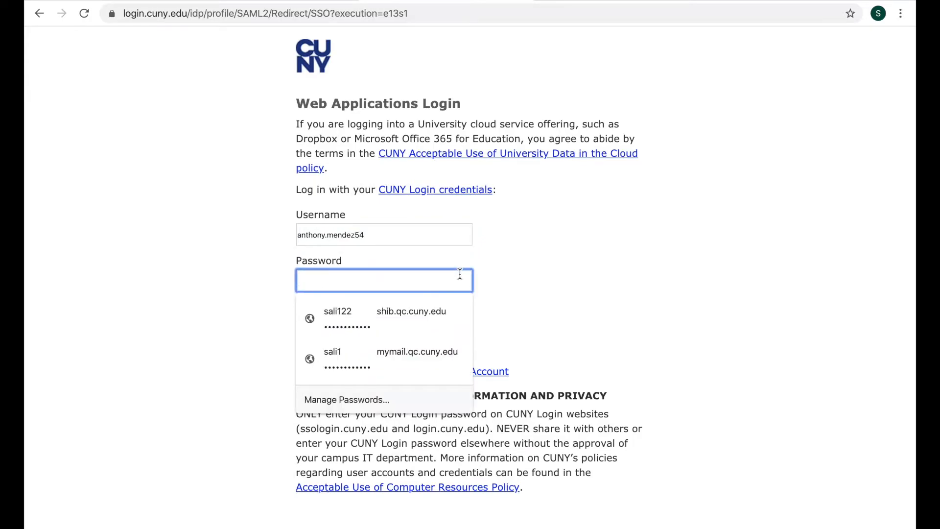
{"action": "type", "text": "**"}
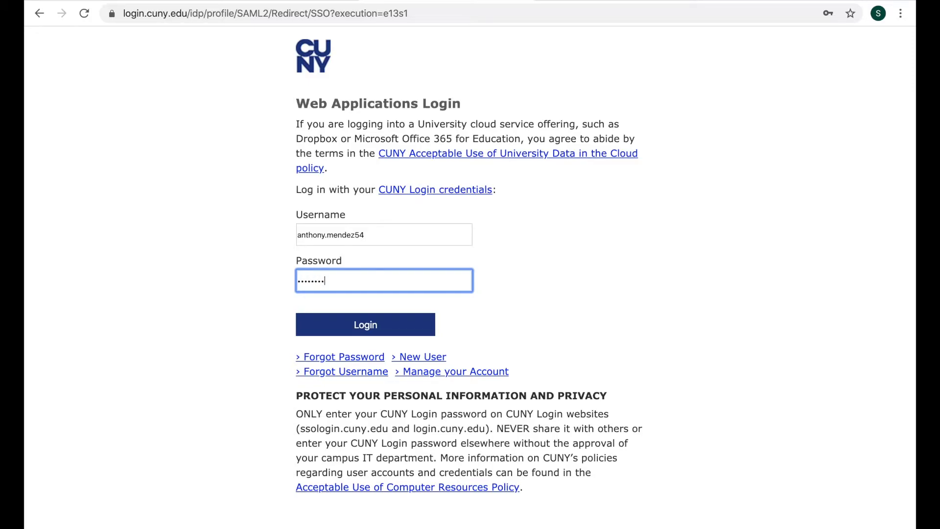
{"action": "type", "text": "**"}
{"action": "left_click", "coordinate": [419, 327]}
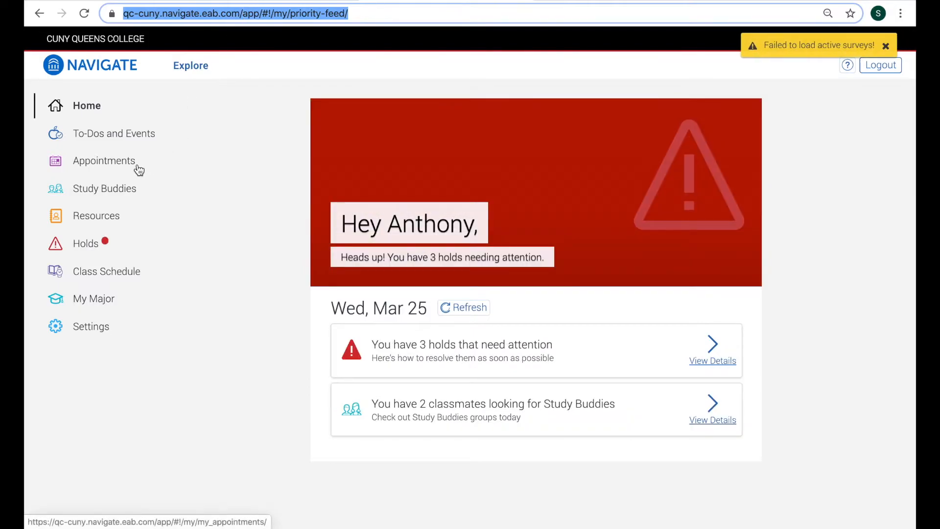
Go to Appointments and begin Schedule an Appointment, reaching the appointment-type question
{"action": "left_click", "coordinate": [138, 170]}
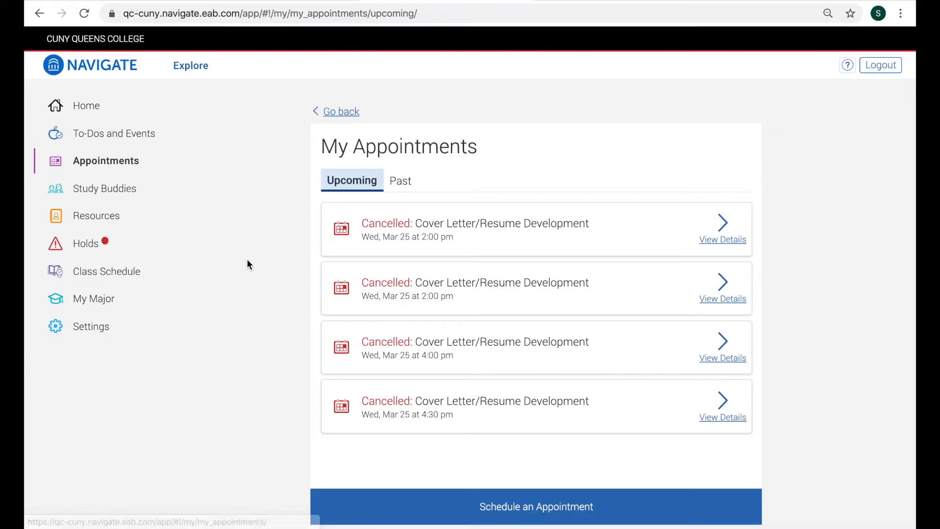
{"action": "left_click", "coordinate": [466, 506]}
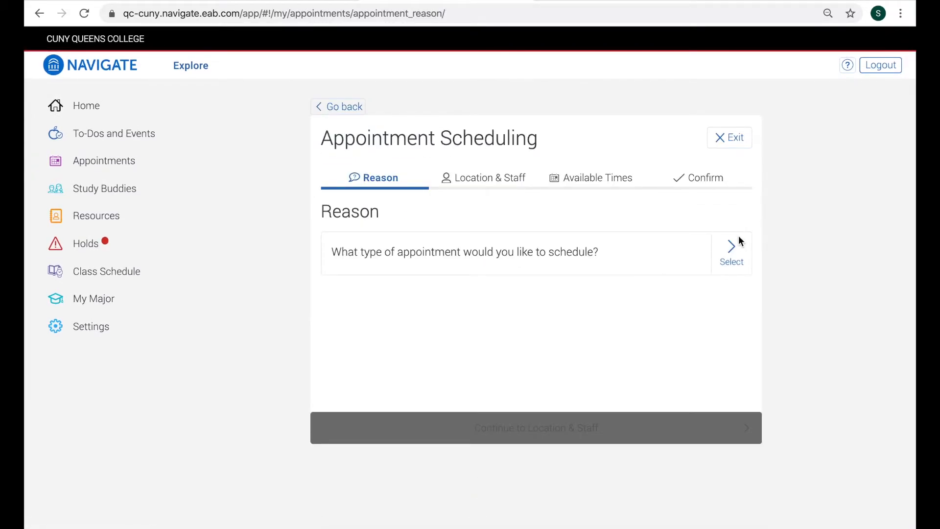
Choose Career Services as the appointment type and advance to the reason question
{"action": "left_click", "coordinate": [739, 243]}
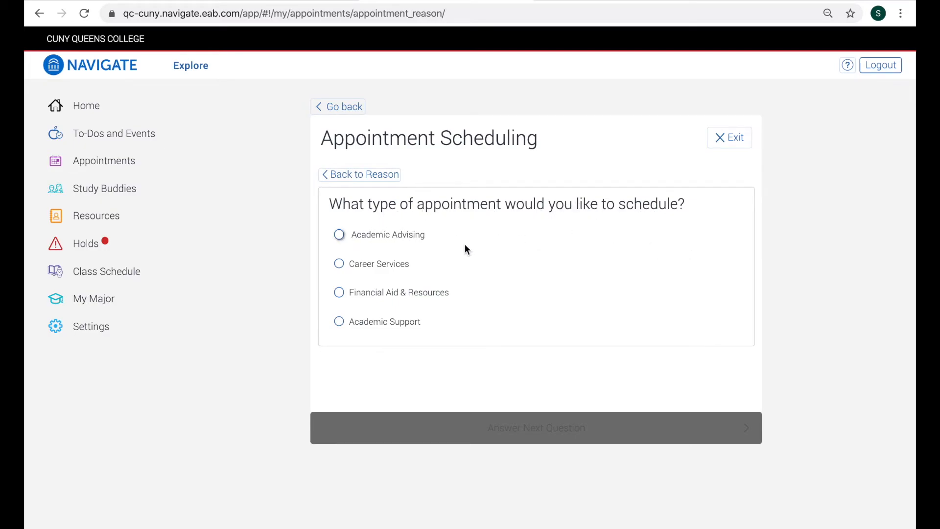
{"action": "left_click", "coordinate": [337, 265]}
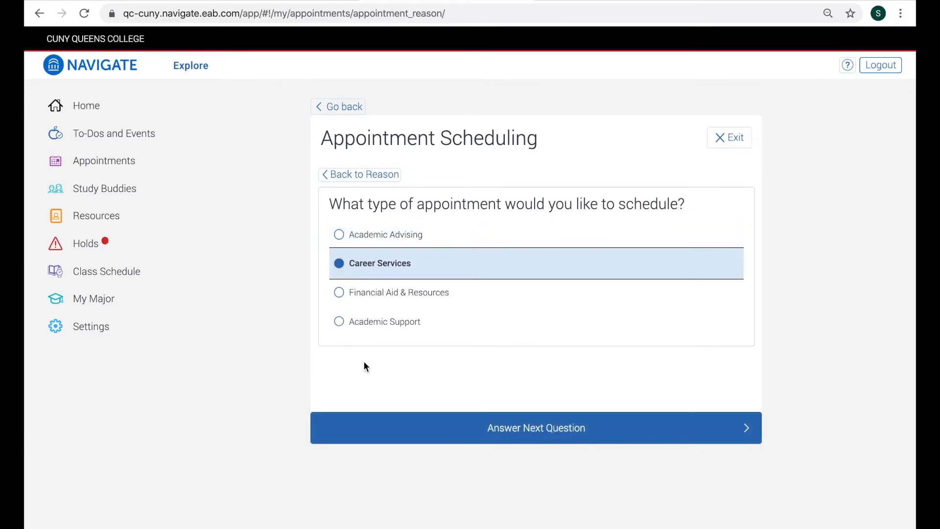
{"action": "left_click", "coordinate": [428, 419]}
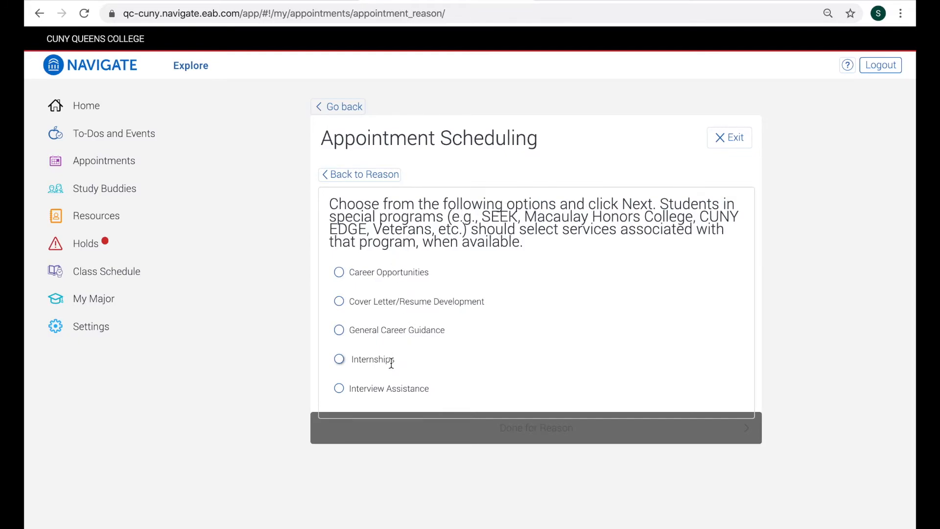
{"action": "scroll", "coordinate": [393, 385], "scroll_direction": "down", "scroll_amount": 1}
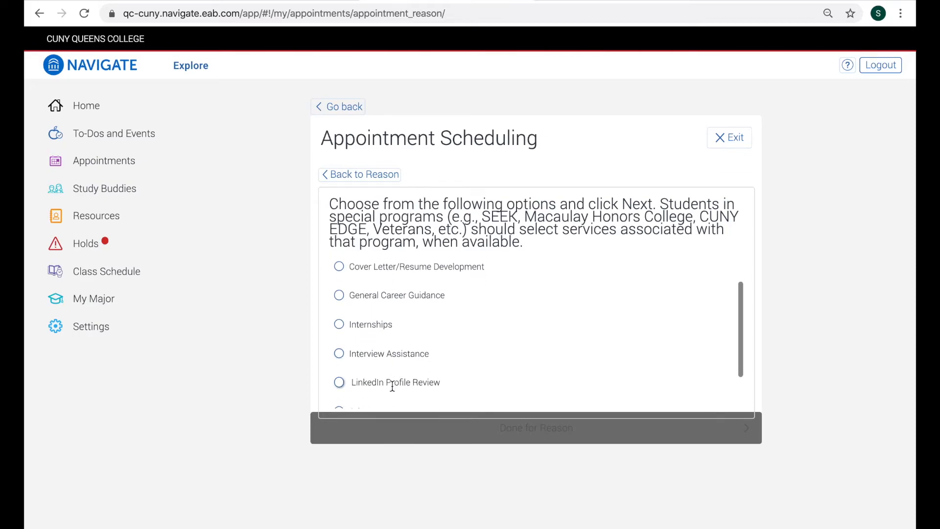
{"action": "scroll", "coordinate": [392, 384], "scroll_direction": "down", "scroll_amount": 1}
{"action": "scroll", "coordinate": [393, 385], "scroll_direction": "down", "scroll_amount": 1}
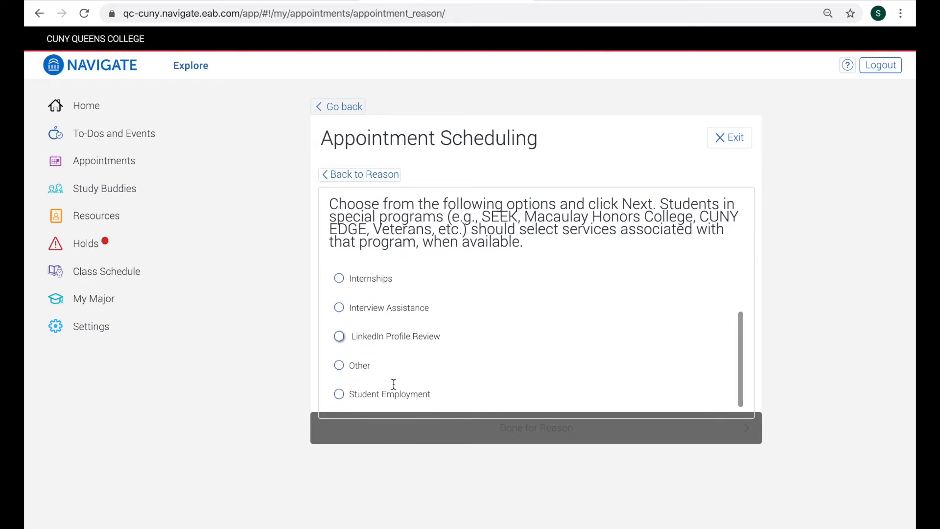
{"action": "scroll", "coordinate": [394, 383], "scroll_direction": "up", "scroll_amount": 2}
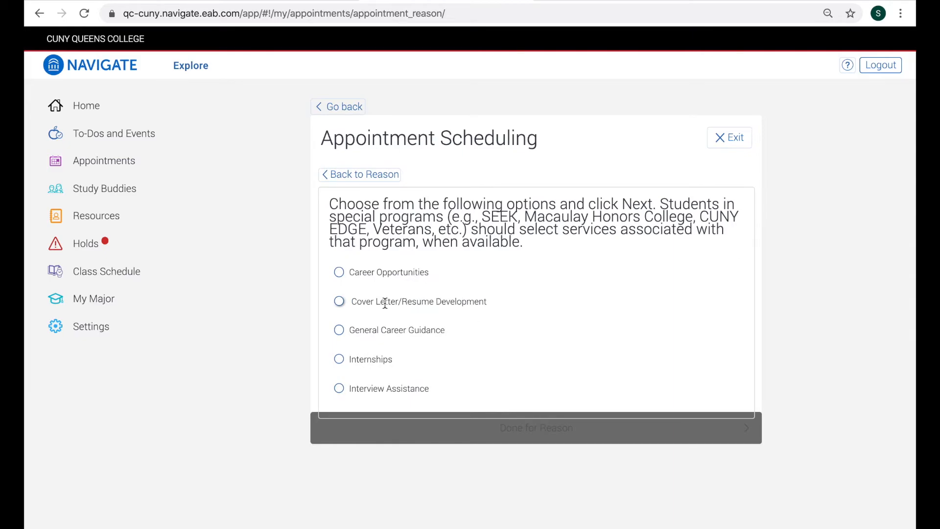
Pick Cover Letter/Resume Development as the reason and continue to Location & Staff
{"action": "left_click", "coordinate": [339, 301]}
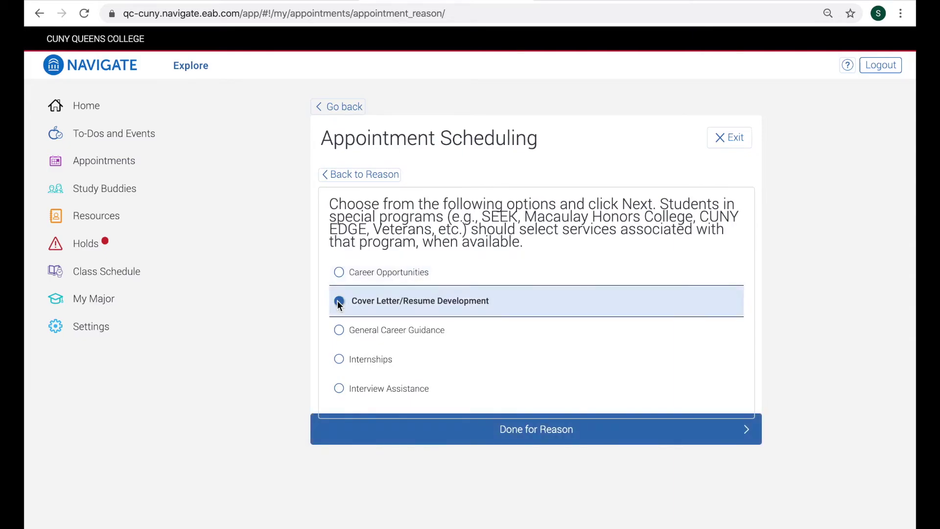
{"action": "left_click", "coordinate": [412, 429]}
{"action": "left_click", "coordinate": [411, 429]}
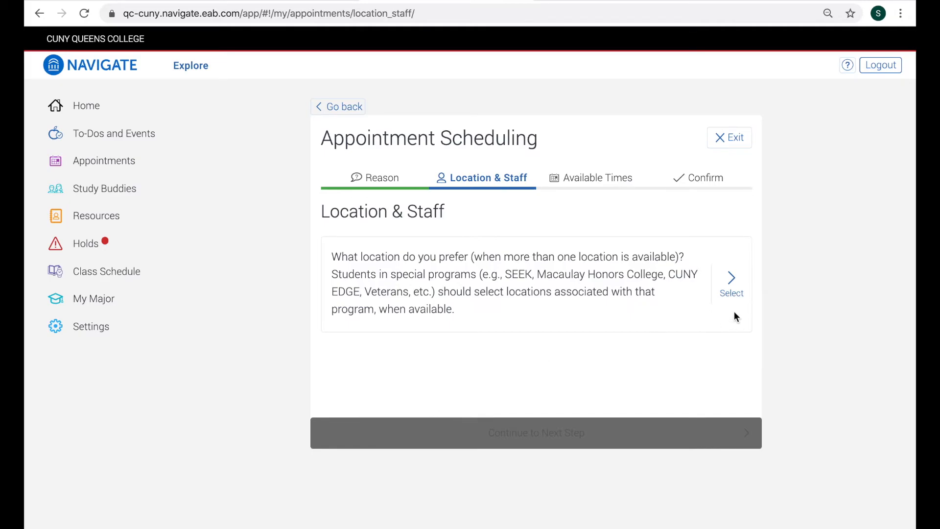
Select the Center for Career Engagement virtual location with no staff preference and continue to times
{"action": "left_click", "coordinate": [731, 291]}
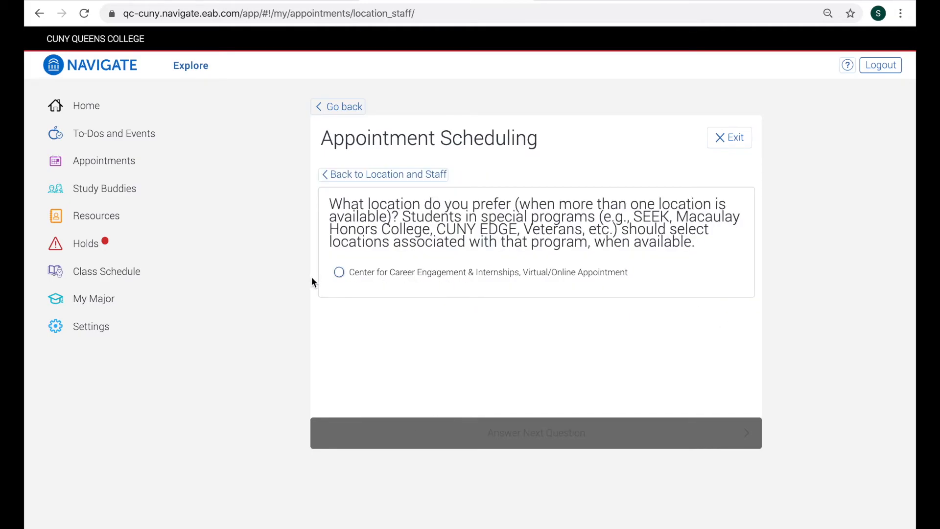
{"action": "left_click", "coordinate": [339, 272]}
{"action": "left_click", "coordinate": [468, 442]}
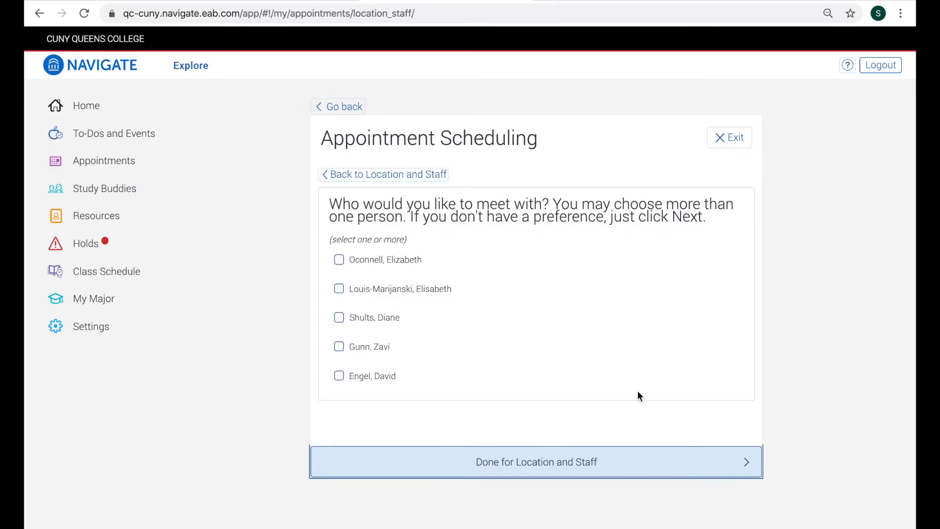
{"action": "left_click", "coordinate": [609, 462]}
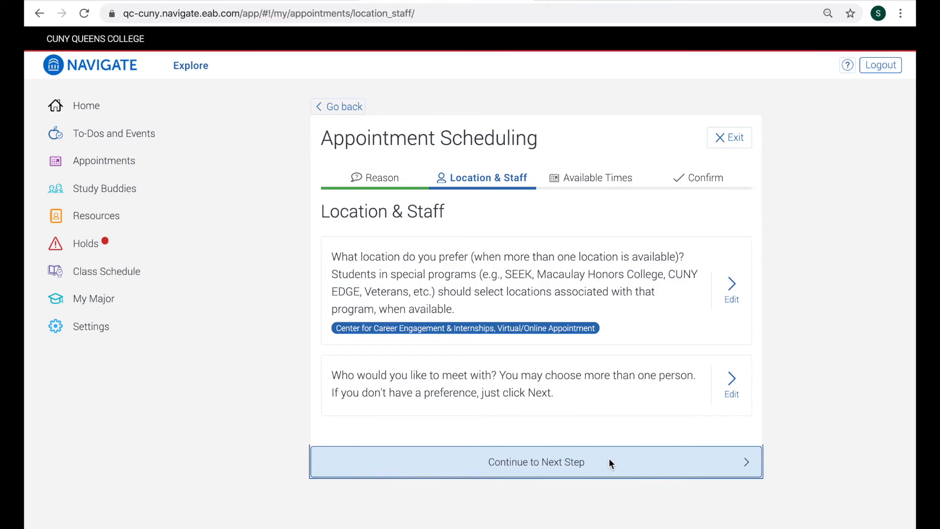
{"action": "left_click", "coordinate": [609, 463]}
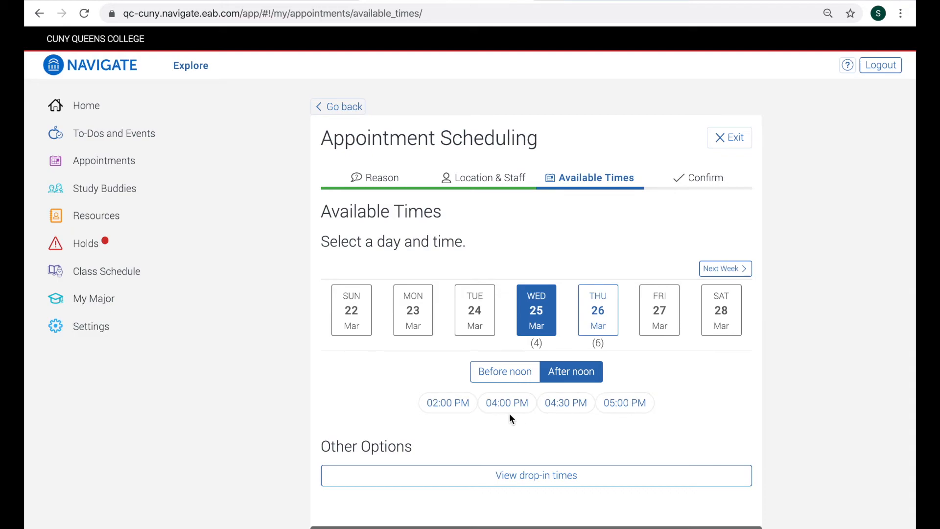
Book the Wed, Mar 25, 2:00 PM time slot
{"action": "left_click", "coordinate": [463, 403]}
{"action": "scroll", "coordinate": [464, 403], "scroll_direction": "down", "scroll_amount": 1}
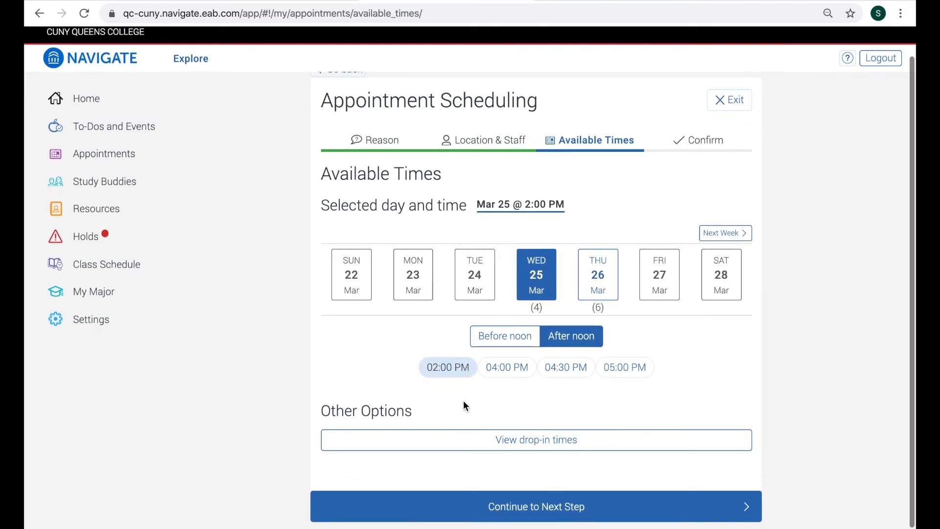
Confirm the appointment and return to My Appointments showing it as upcoming
{"action": "left_click", "coordinate": [472, 518]}
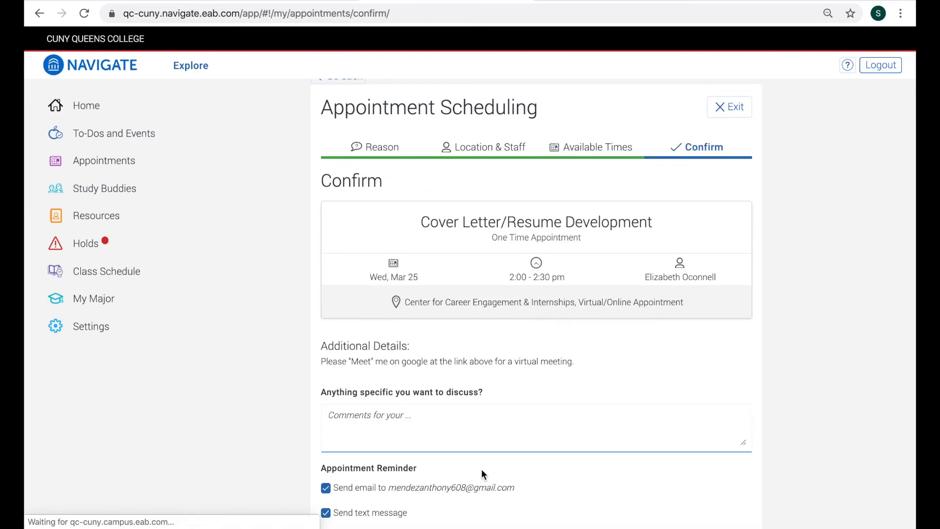
{"action": "scroll", "coordinate": [481, 474], "scroll_direction": "down", "scroll_amount": 3}
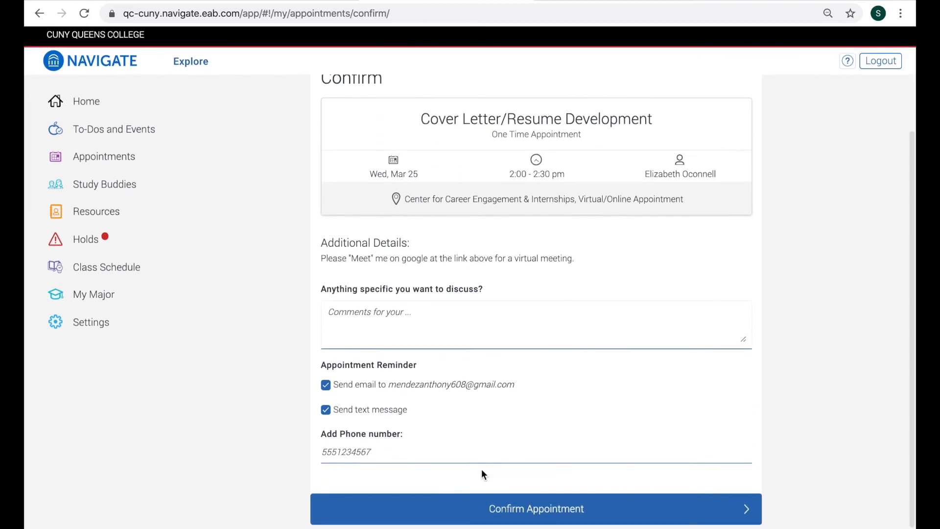
{"action": "left_click", "coordinate": [484, 509]}
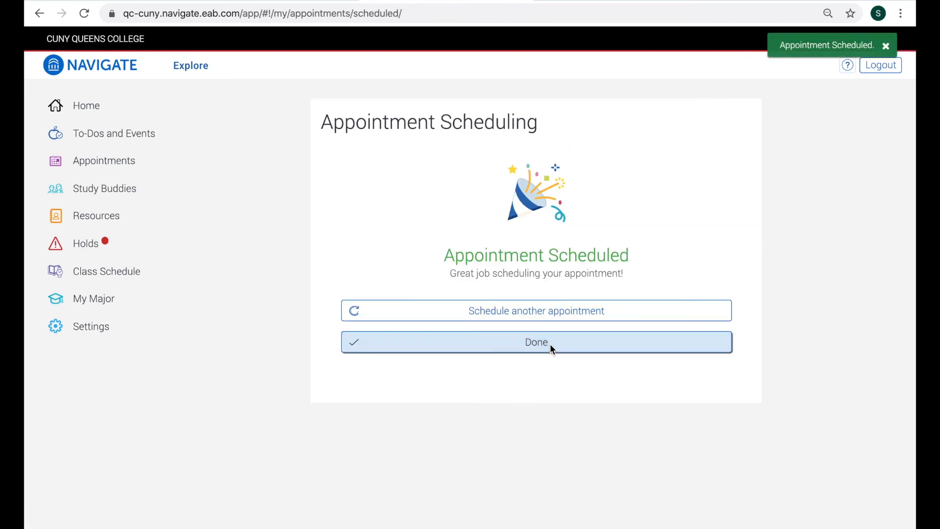
{"action": "left_click", "coordinate": [551, 347]}
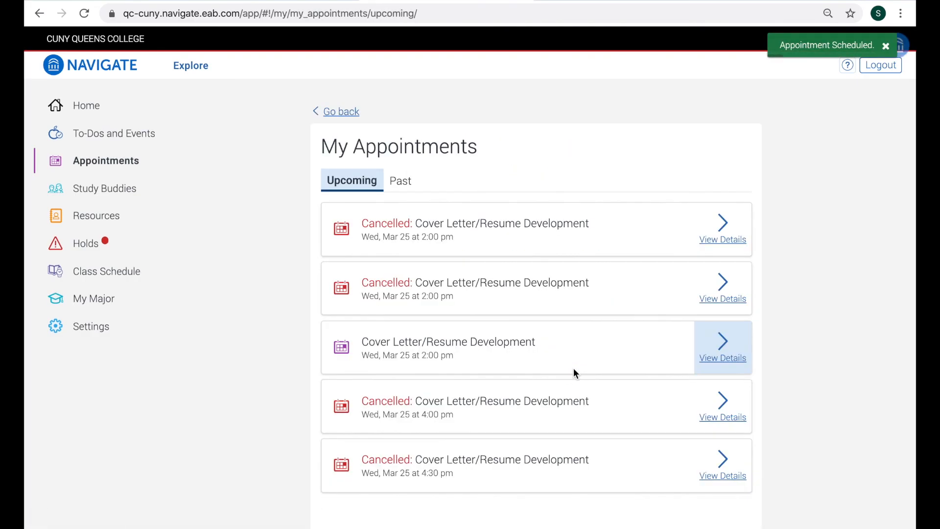